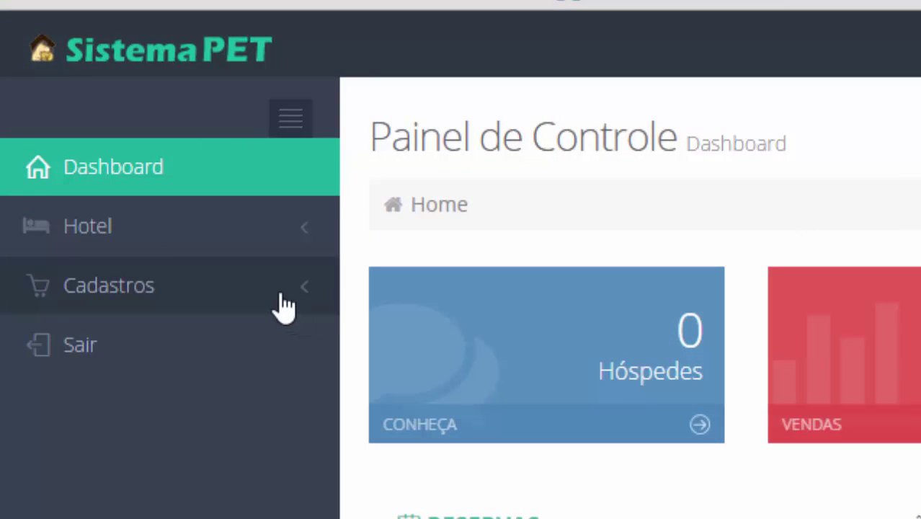
Open the Produtos register under Cadastros and start a new product record.
left_click(277, 291)
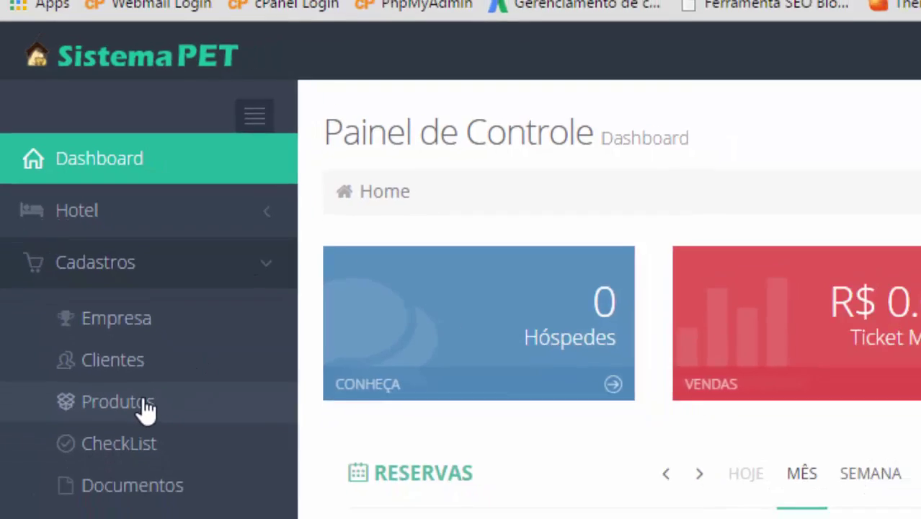
left_click(160, 443)
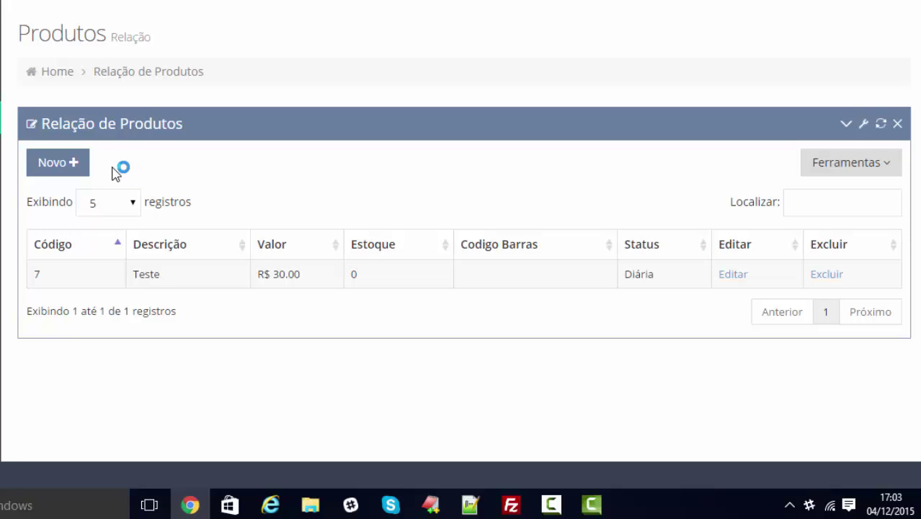
left_click(75, 166)
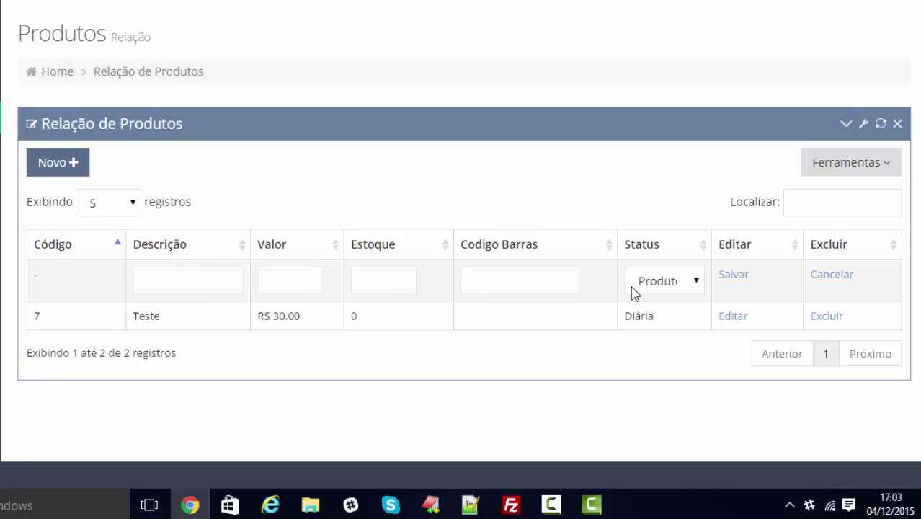
Enter ProdutoA as the new record's description and 10 as its value.
left_click(201, 278)
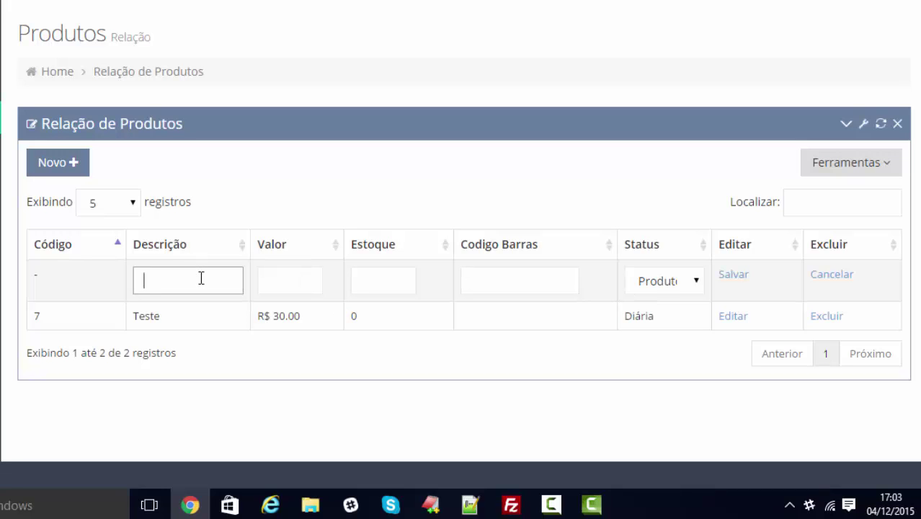
type("Poru")
key("BackSpace")
key("BackSpace")
key("BackSpace")
type("ri")
key("BackSpace")
type("odutoA")
key("Tab")
type("10")
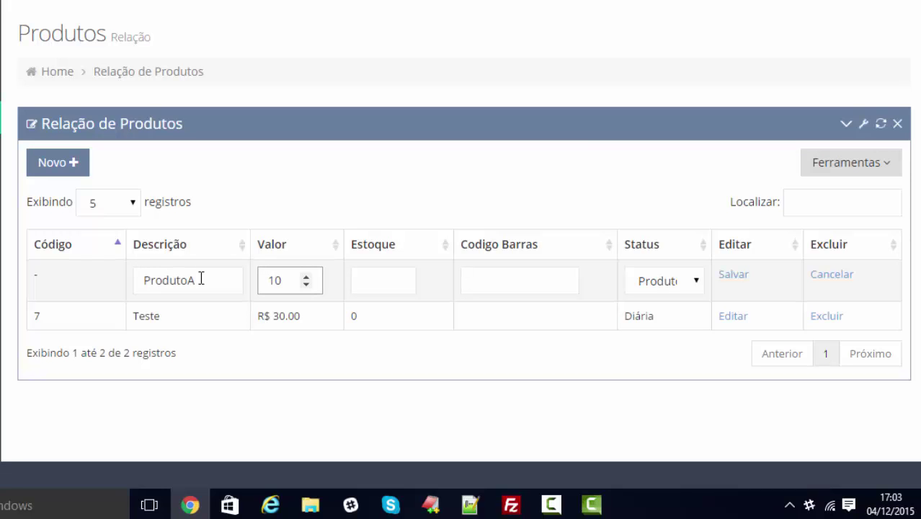
Set ProdutoA's stock to 10, leave the bar code empty, choose Produto as the status and save the record.
key("Tab")
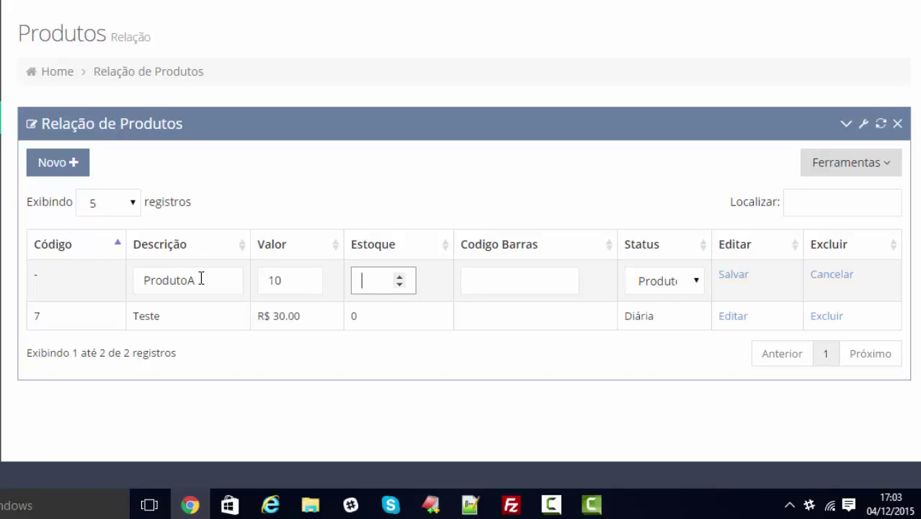
type("10")
key("Tab")
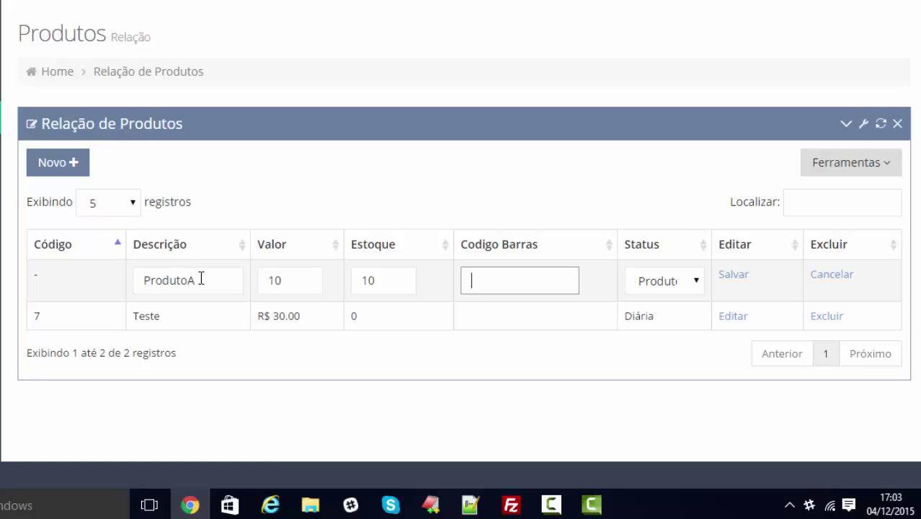
key("Tab")
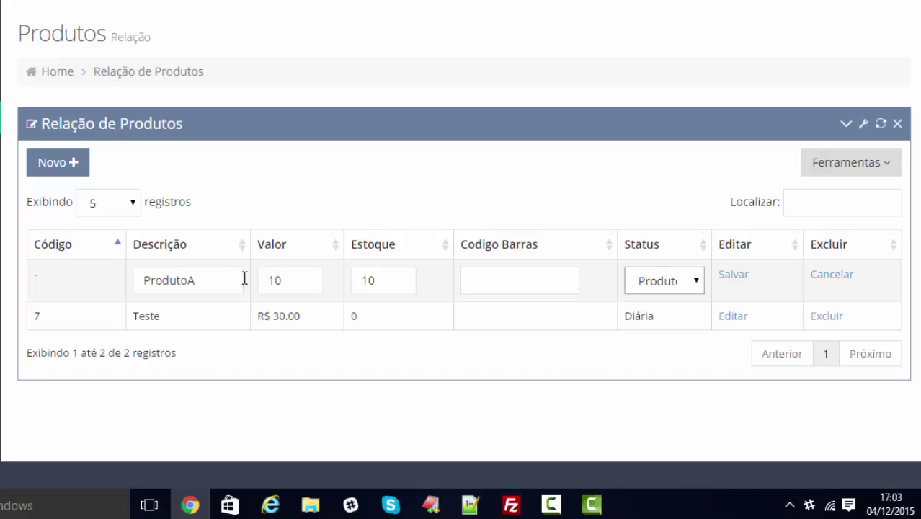
left_click(693, 286)
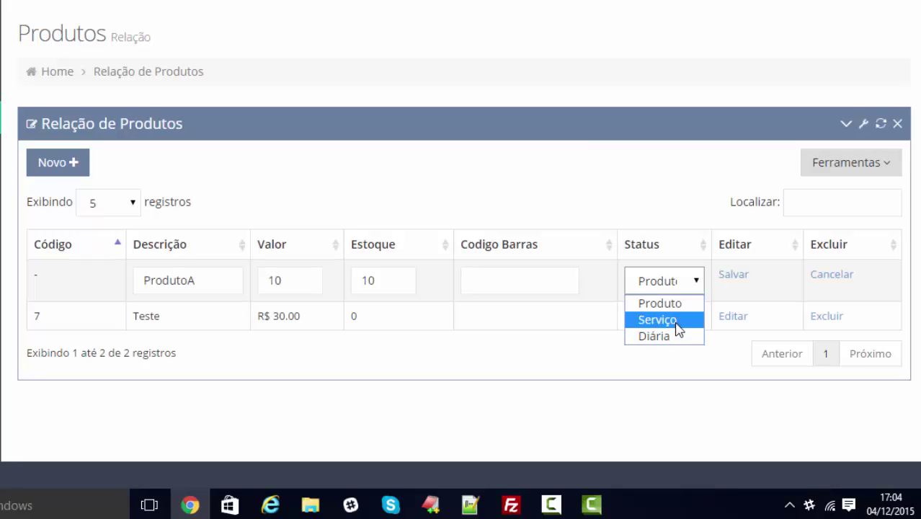
left_click(676, 304)
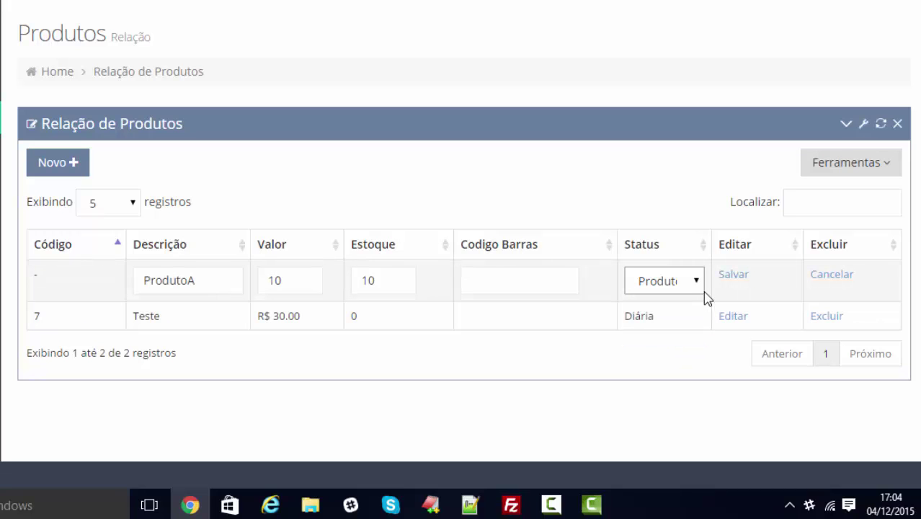
left_click(733, 278)
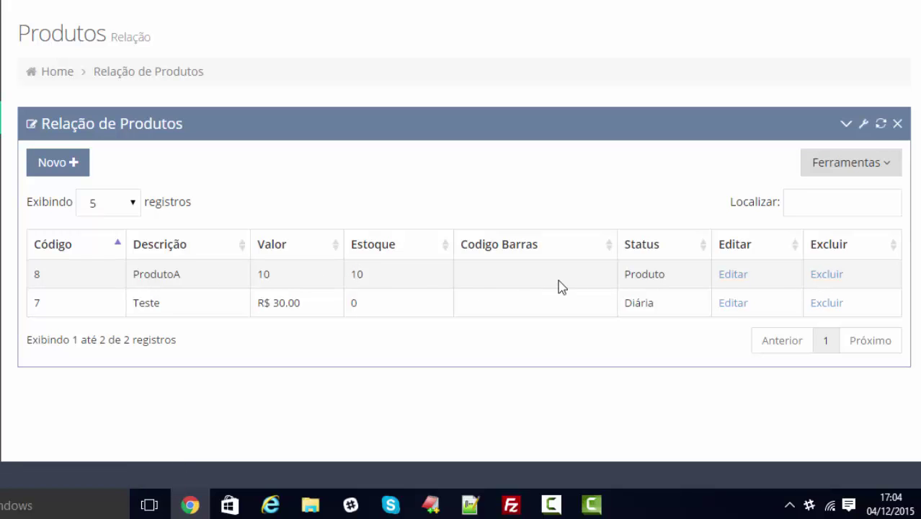
Edit the Teste record, set its value to 35 and save it.
left_click(733, 304)
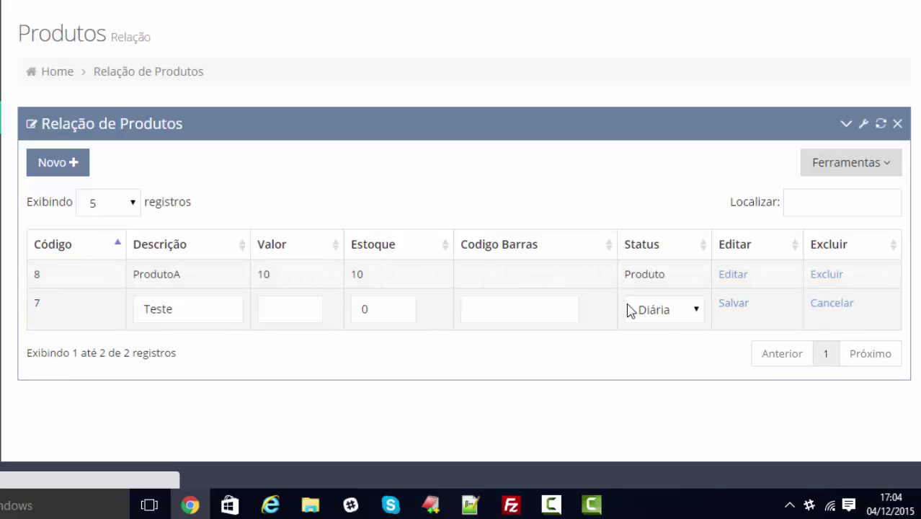
left_click(291, 308)
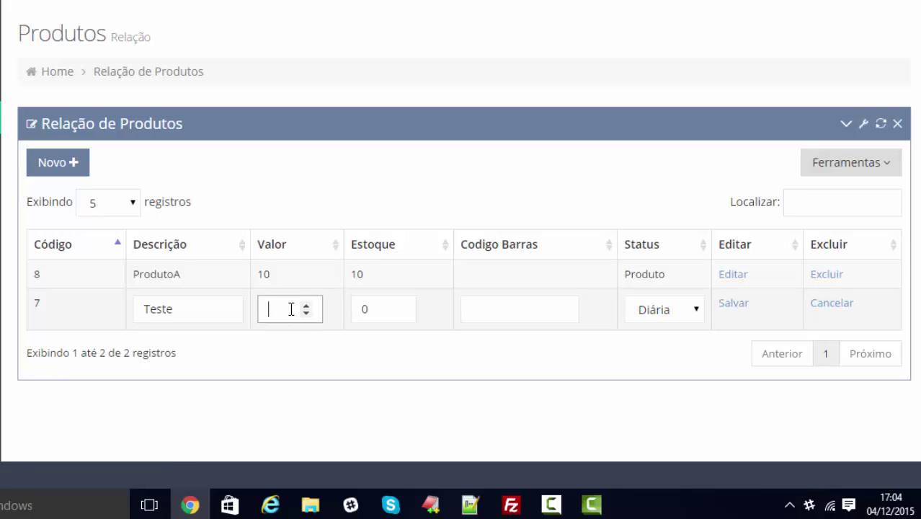
type("35")
left_click(734, 306)
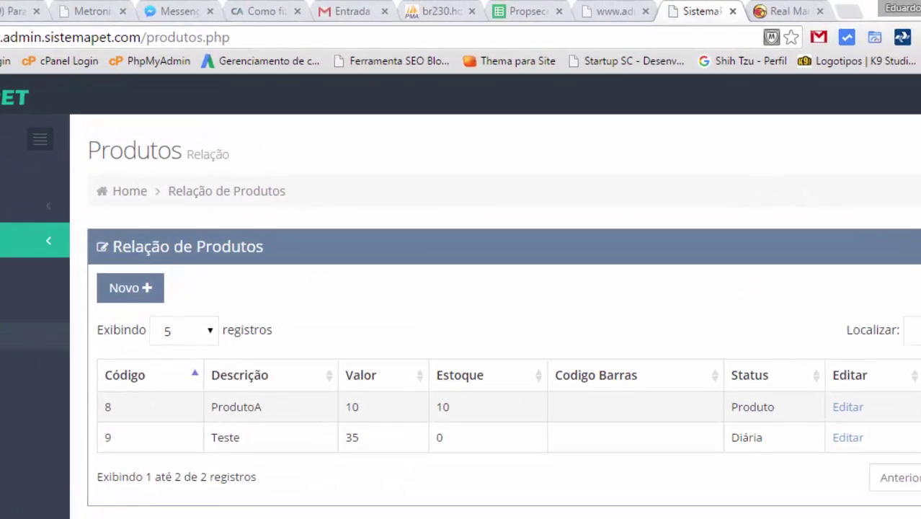
Delete the ProdutoA record from the product list and confirm the deletion.
left_click(915, 406)
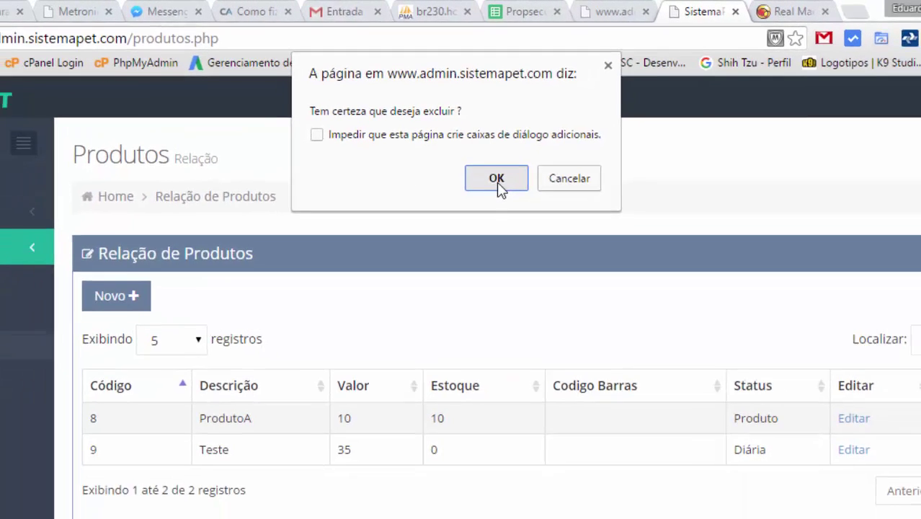
left_click(505, 199)
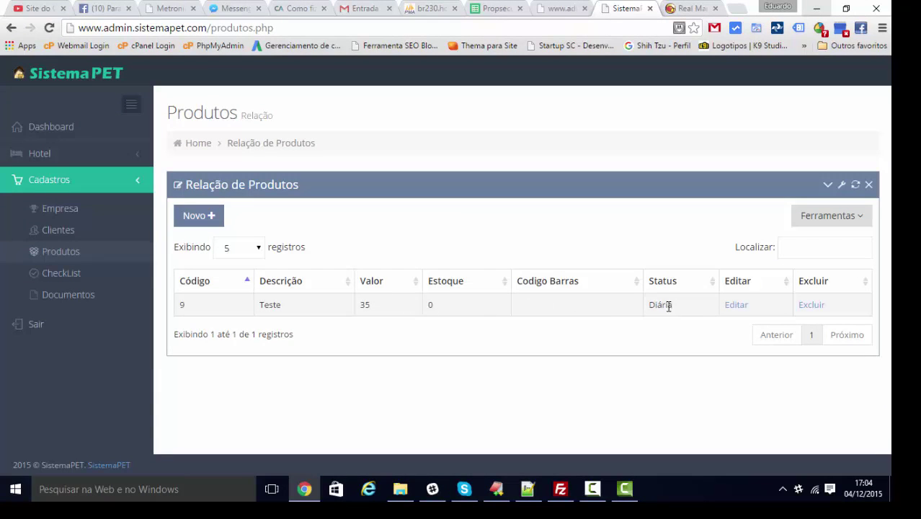
left_click_drag(669, 305, 649, 305)
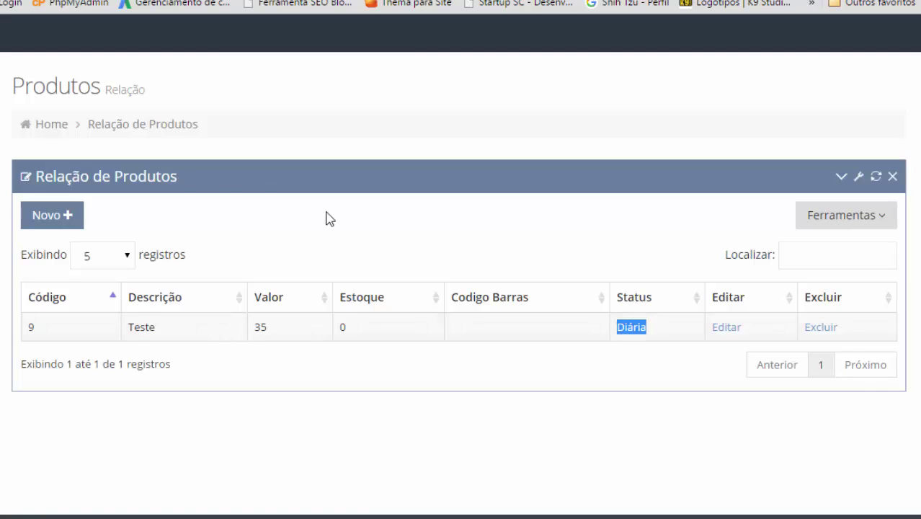
Start a new record with the description Serviço1 and a value of 5.
left_click(62, 215)
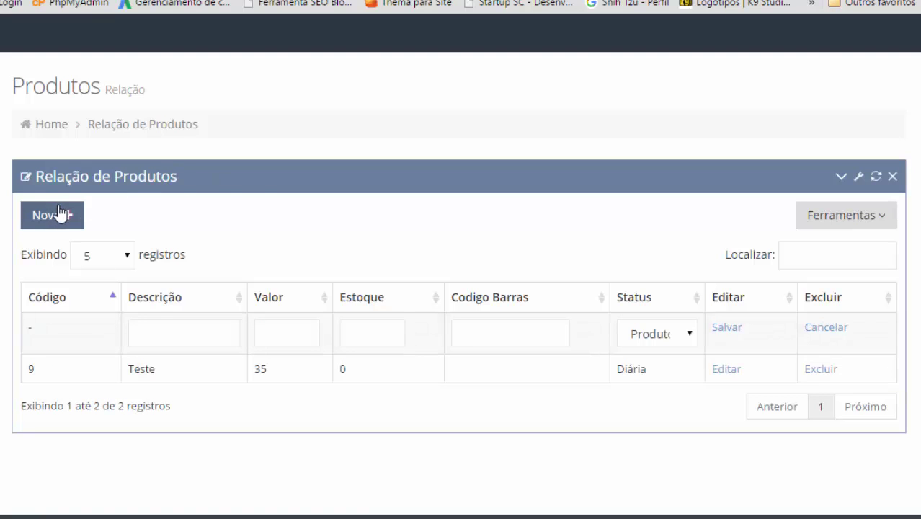
left_click(169, 329)
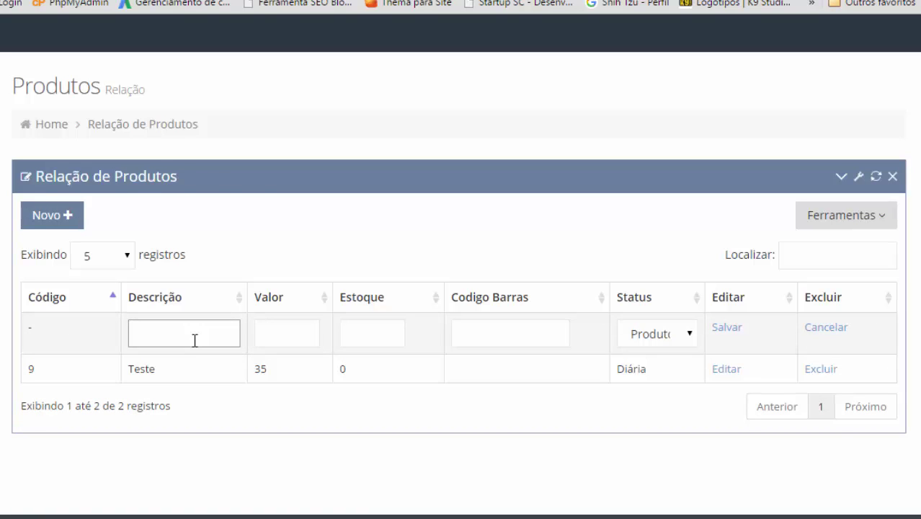
type("Servic")
type("o1")
key("Tab")
type("5")
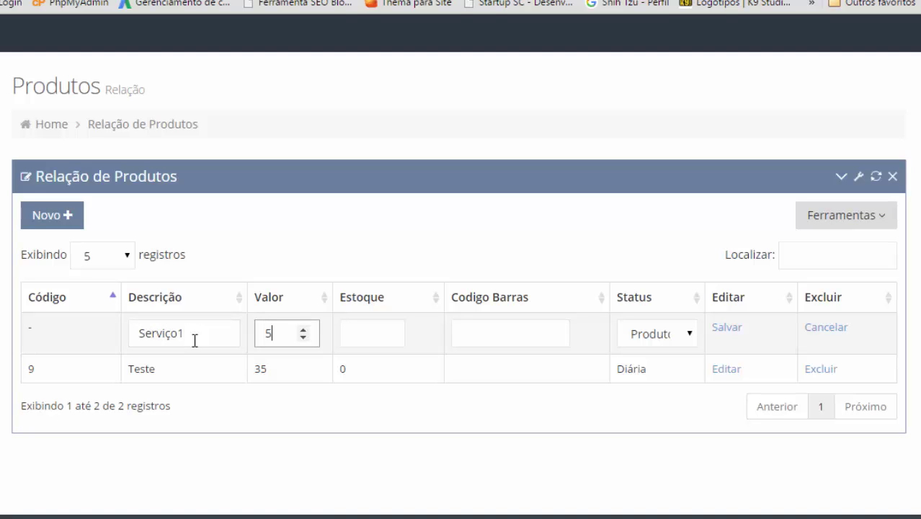
Set Serviço1's stock to 0, leave the bar code empty, choose Serviço as the status and save the record.
key("Tab")
type("0")
key("Tab")
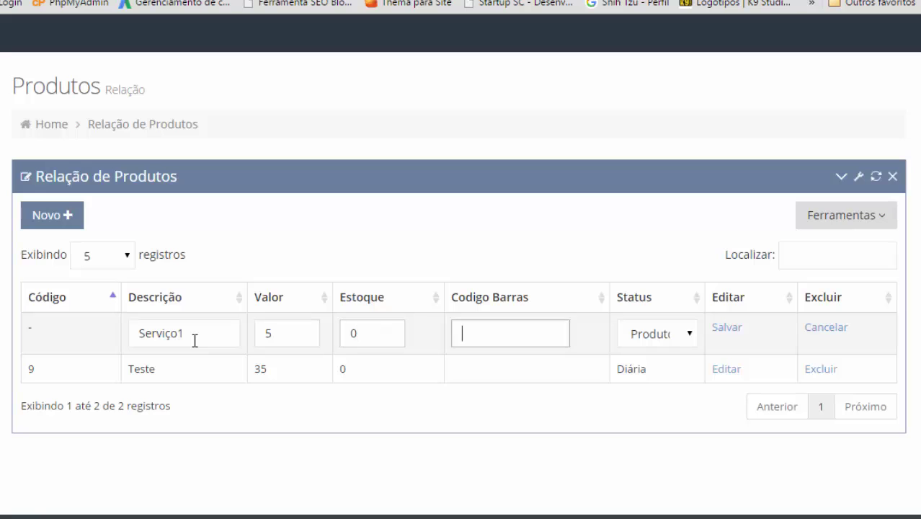
key("Tab")
left_click(667, 342)
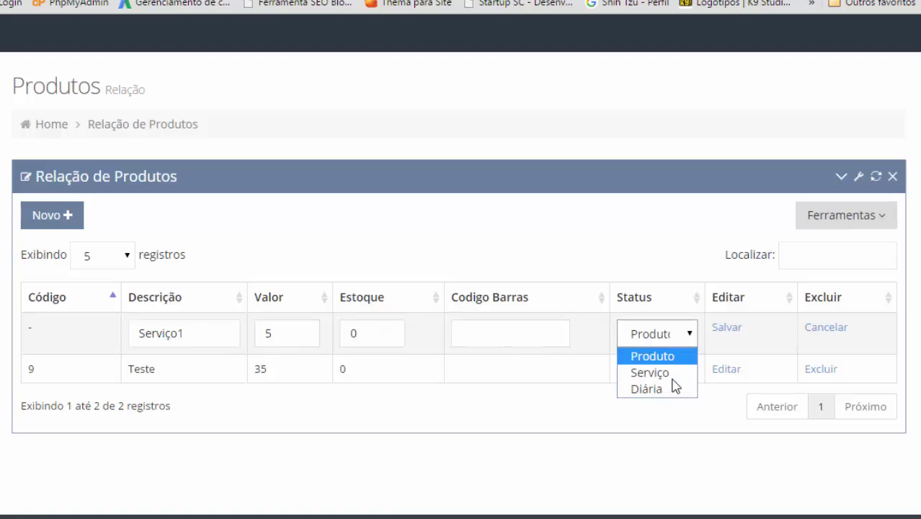
left_click(674, 371)
left_click(727, 328)
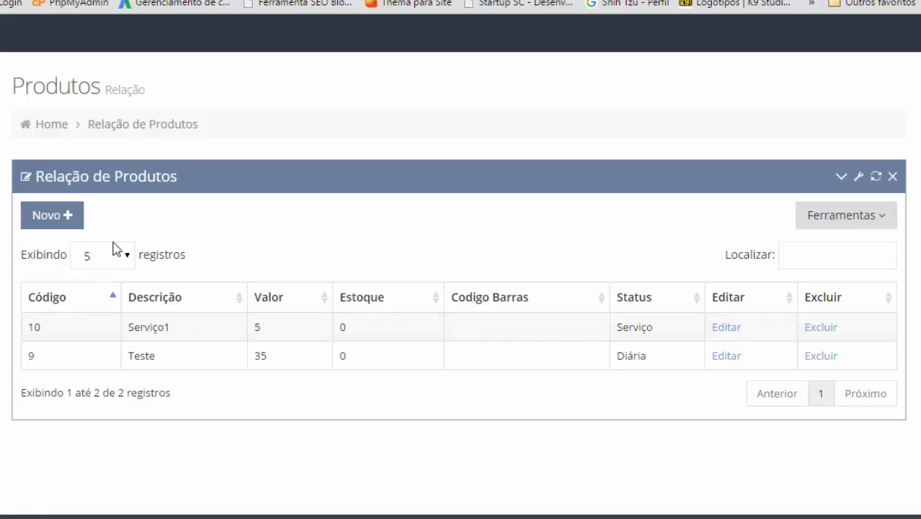
Start another new record with the description Produto A and a value of 10.
left_click(59, 225)
left_click(171, 359)
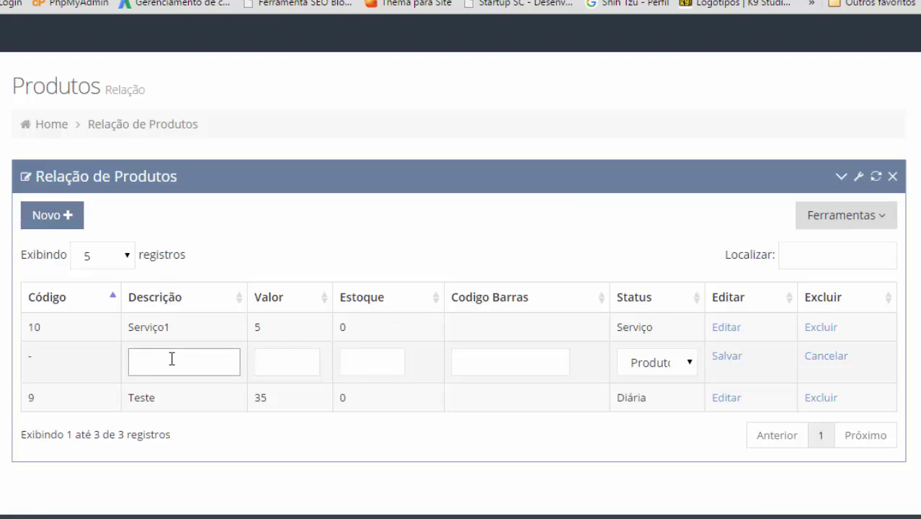
type("Produto A")
key("Tab")
type("10")
key("Tab")
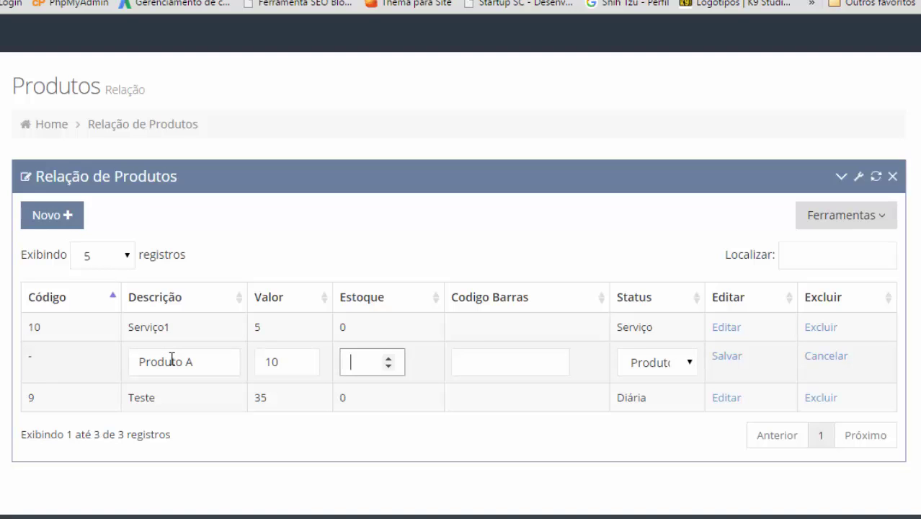
Set Produto A's stock to 10, leave the bar code empty, keep Produto as the status and save the record.
type("10")
key("Tab")
key("Tab")
key("Tab")
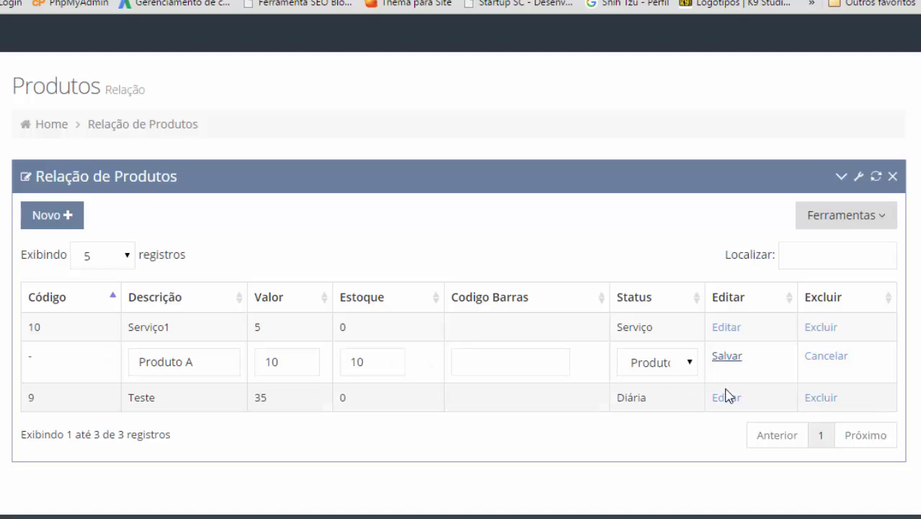
key("Return")
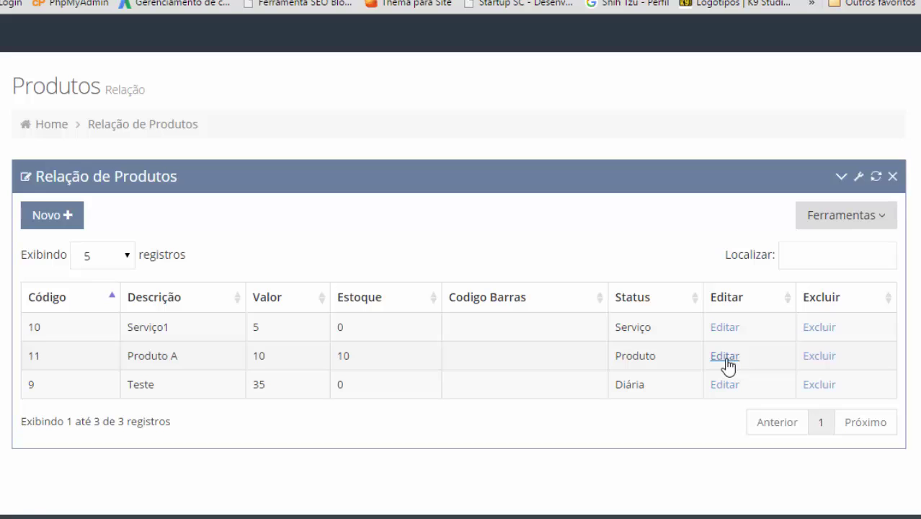
Edit the Produto A record, set its stock to 9 and save it.
left_click(726, 356)
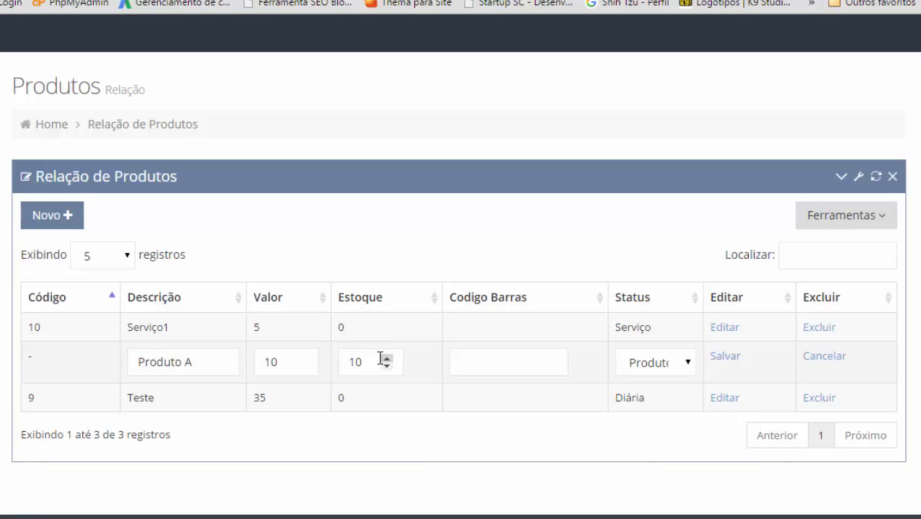
left_click_drag(367, 360, 344, 360)
type("9")
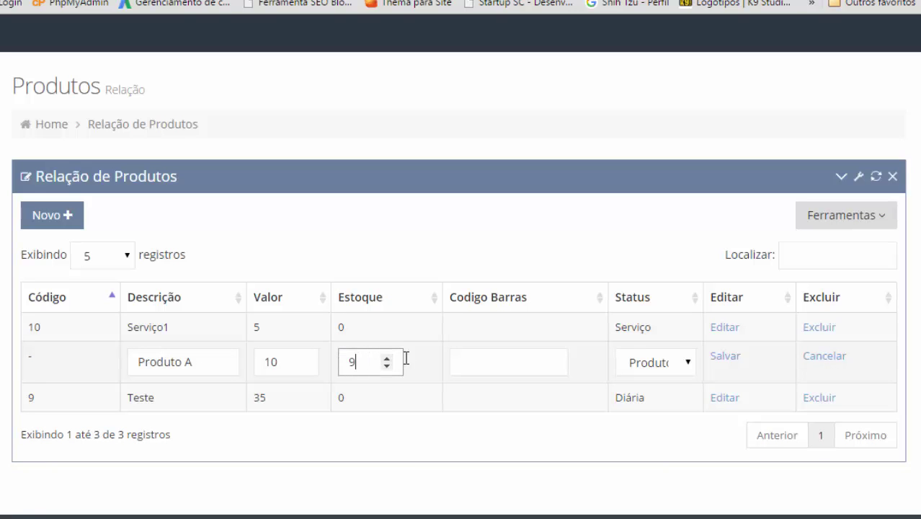
left_click(721, 356)
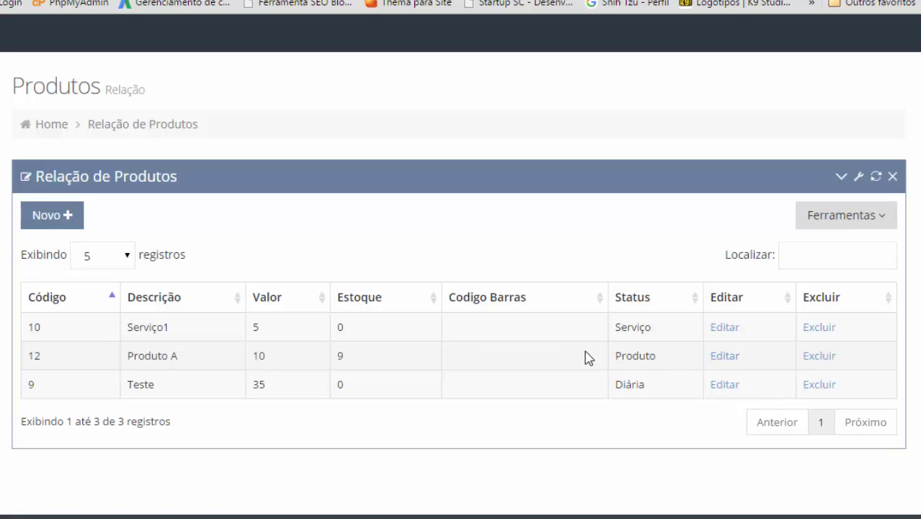